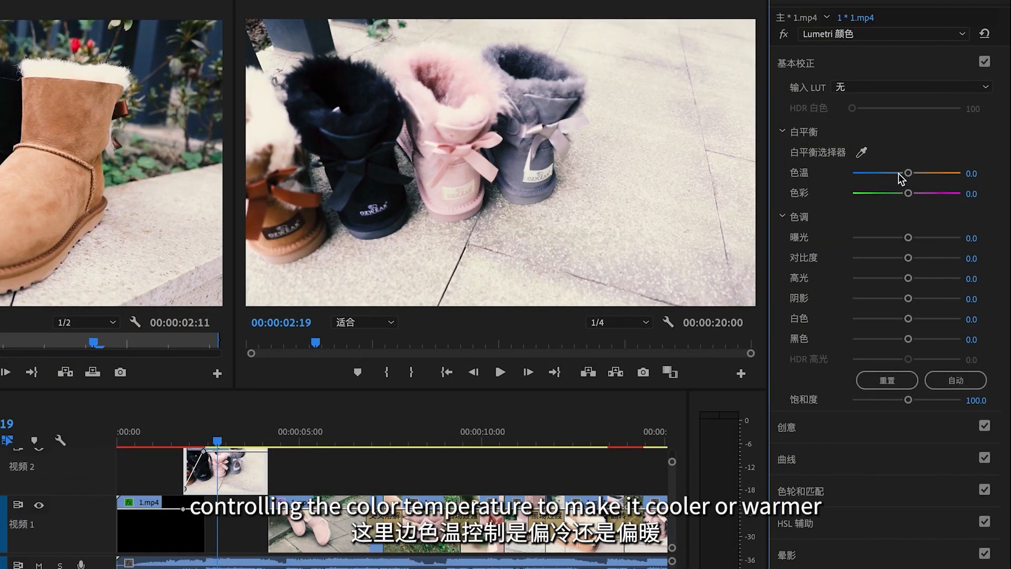
Step: Set the boots clip's white balance to temperature 4.3 and tint 1.4, and its exposure to -0.4
mouse_move(900, 174)
mouse_down()
mouse_move(921, 174)
mouse_move(897, 178)
mouse_move(908, 180)
mouse_up()
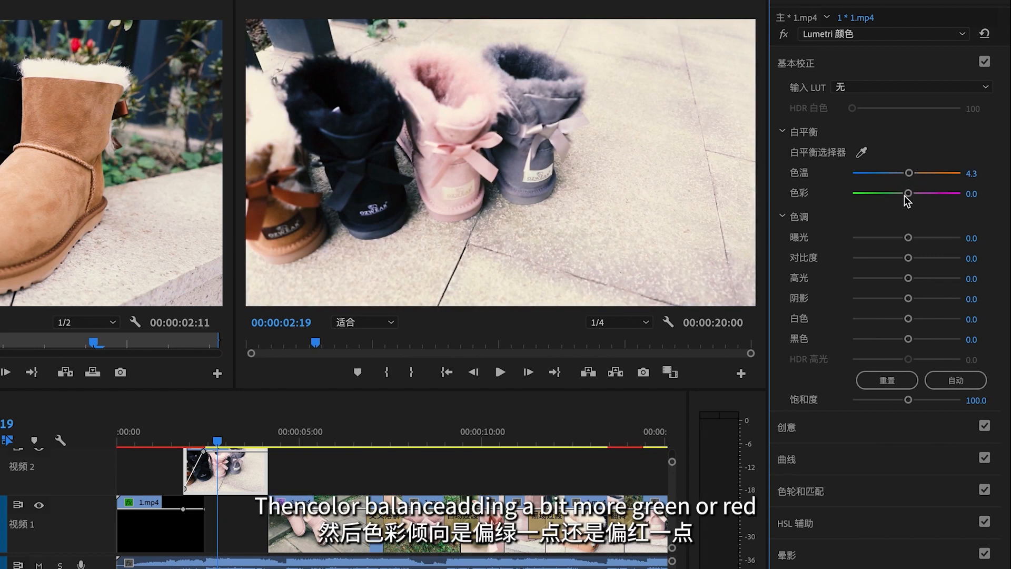
mouse_move(909, 196)
mouse_down()
mouse_move(895, 197)
mouse_move(924, 197)
mouse_move(907, 199)
mouse_up()
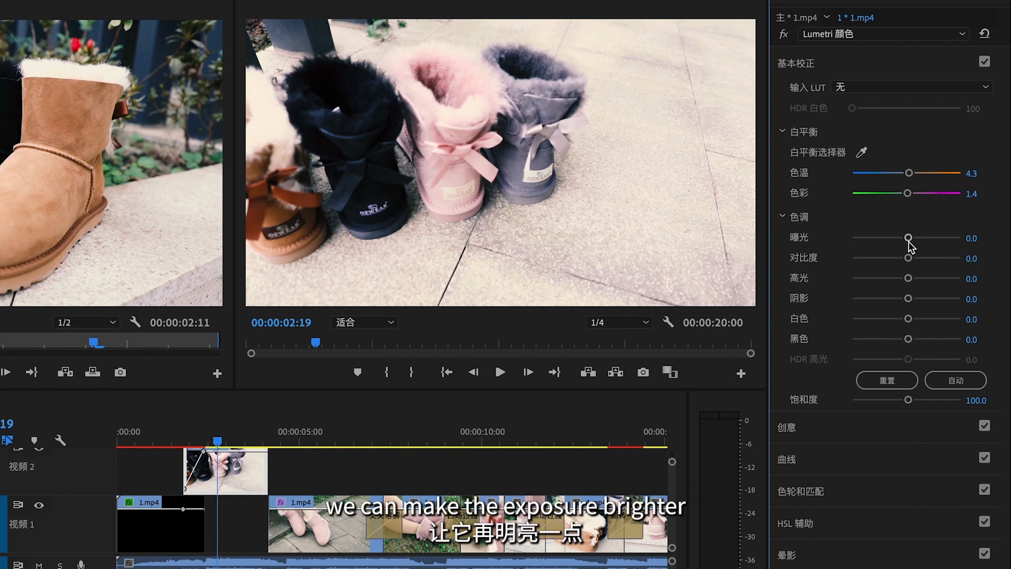
drag(909, 242, 903, 242)
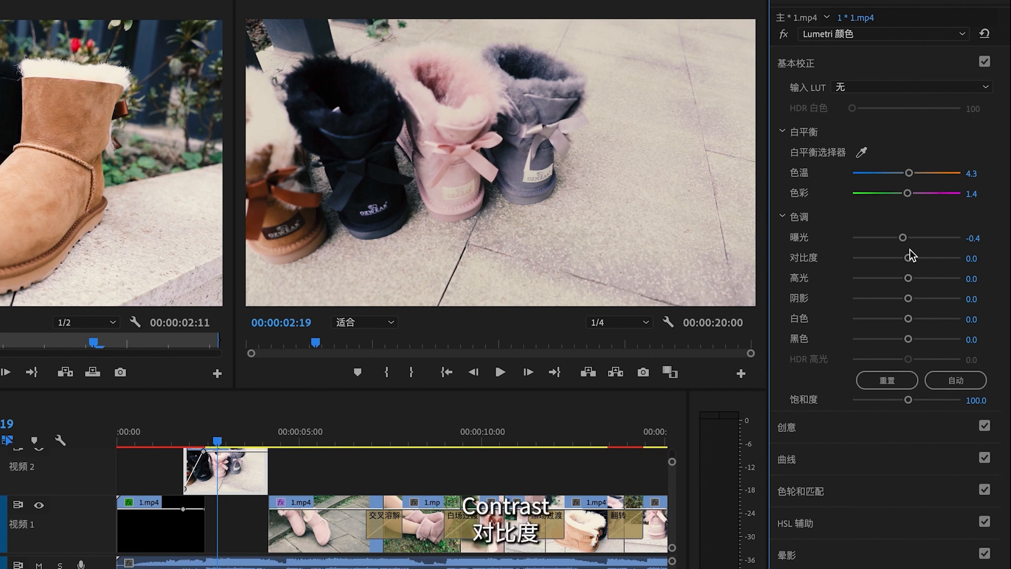
Step: Set the clip's contrast to 11.4, highlights to -7.1, shadows to -17.1, whites to 5.7, blacks to 1.4 and saturation to 82.9
mouse_move(902, 258)
mouse_down()
mouse_move(922, 258)
mouse_move(913, 258)
mouse_up()
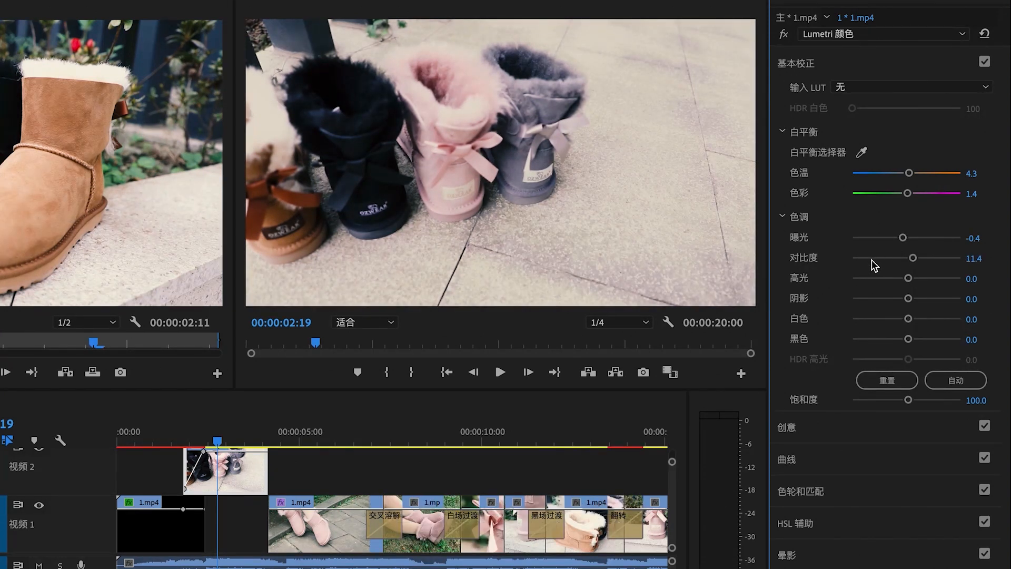
drag(909, 278, 908, 335)
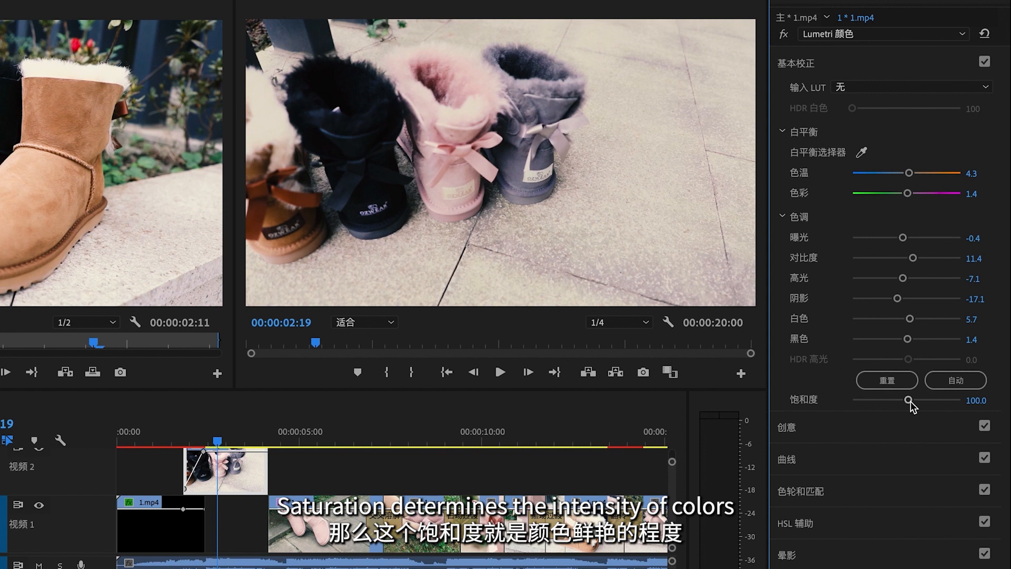
mouse_move(909, 400)
mouse_down()
mouse_move(936, 401)
mouse_move(851, 394)
mouse_move(897, 401)
mouse_up()
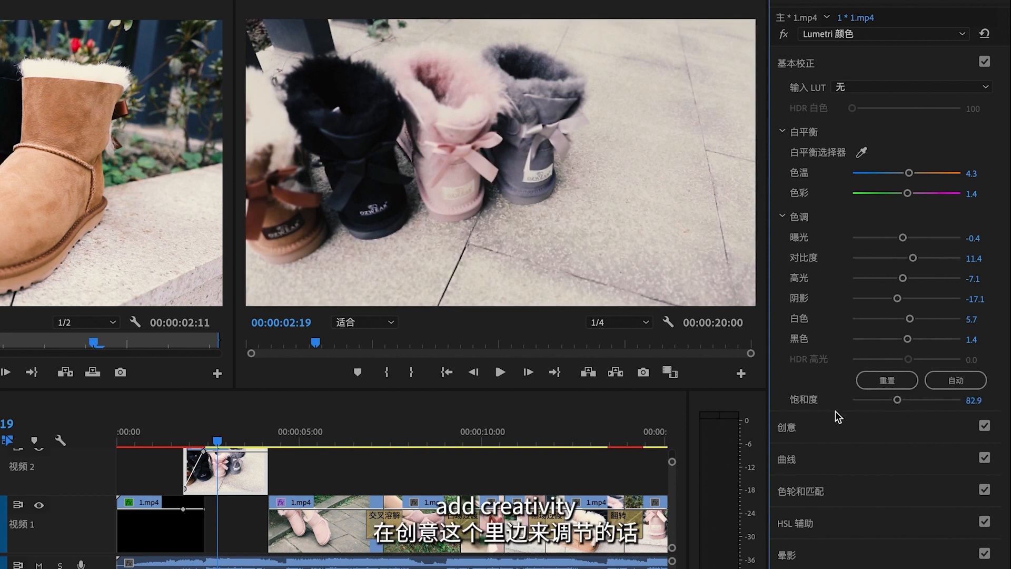
Step: Try the creative looks Fuji ETERNA 250D Kodak 2395 (by Adobe) and SL BIG on the clip
click(793, 427)
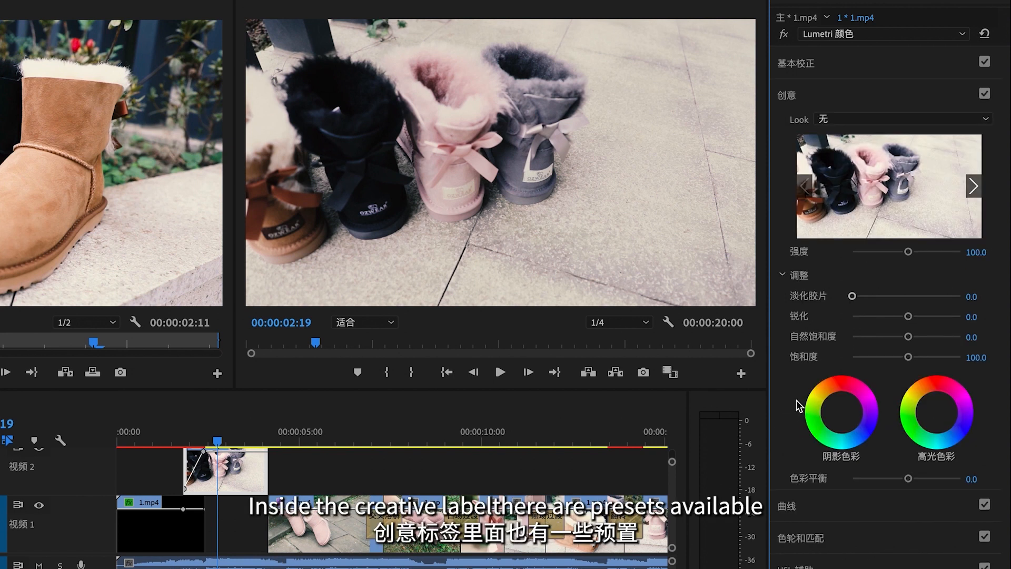
click(842, 120)
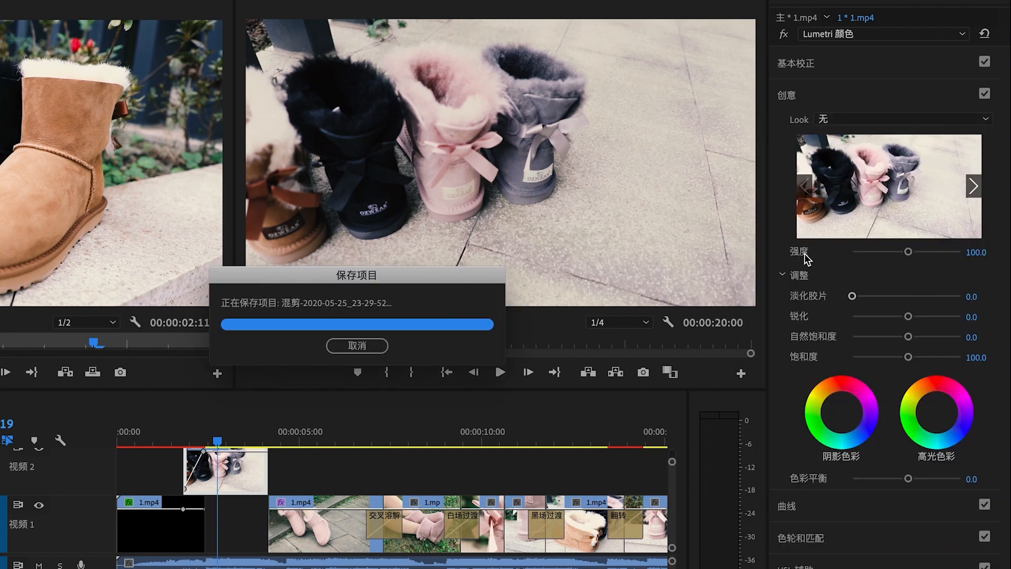
click(843, 125)
click(820, 224)
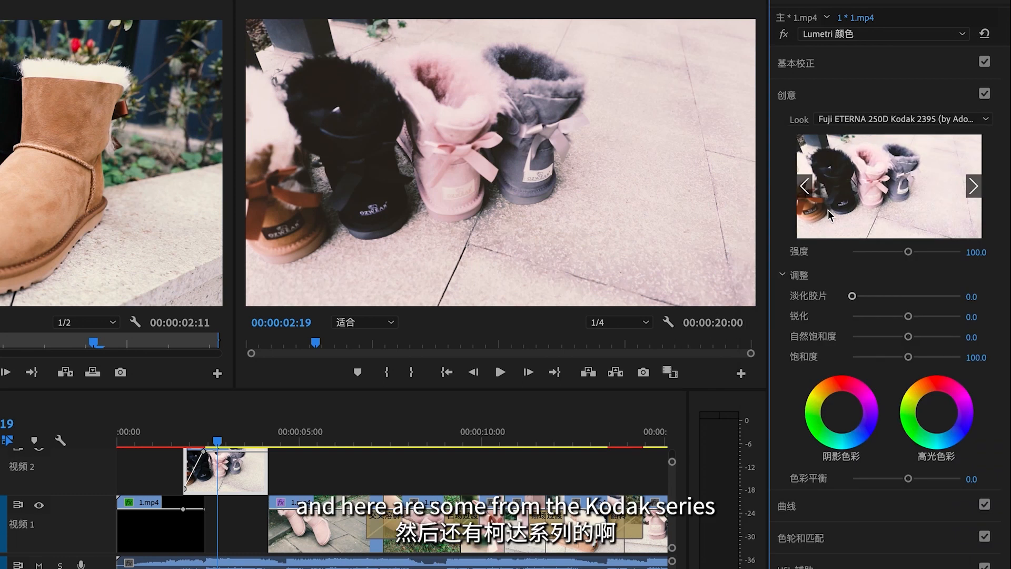
click(860, 120)
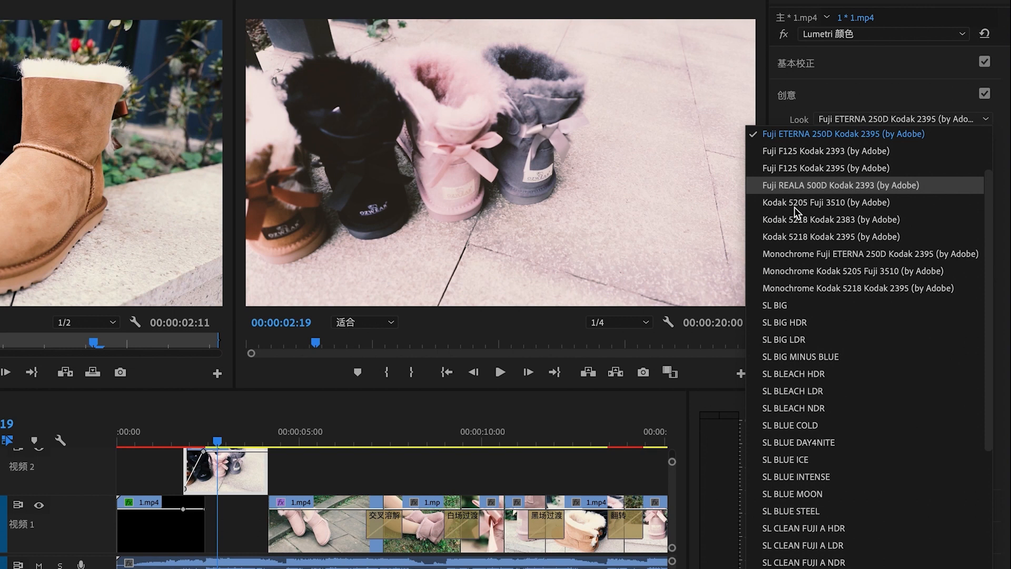
click(792, 307)
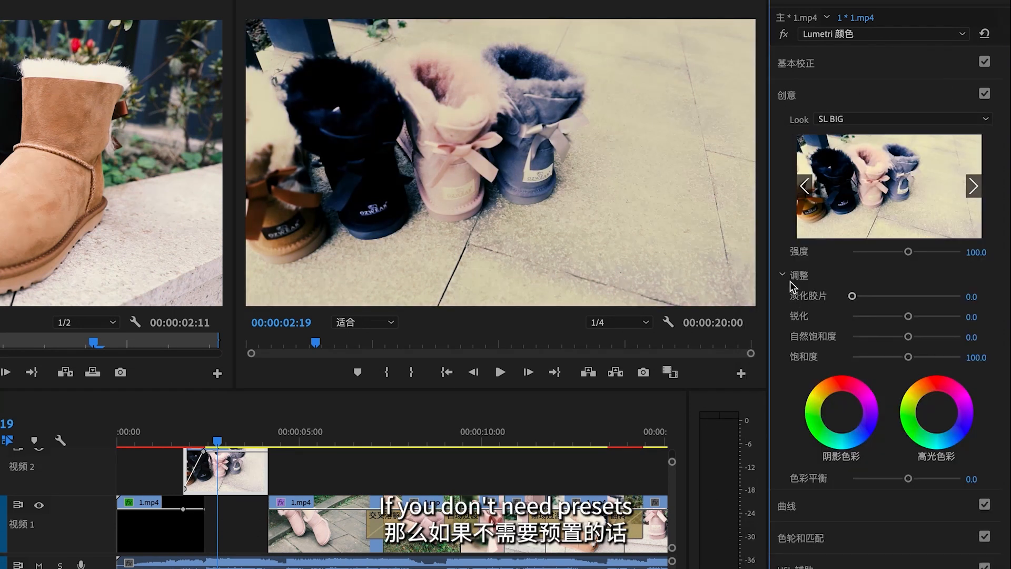
Step: Browse the remaining look presets and set the creative Look back to none (无)
click(854, 119)
scroll(833, 168, down, 5)
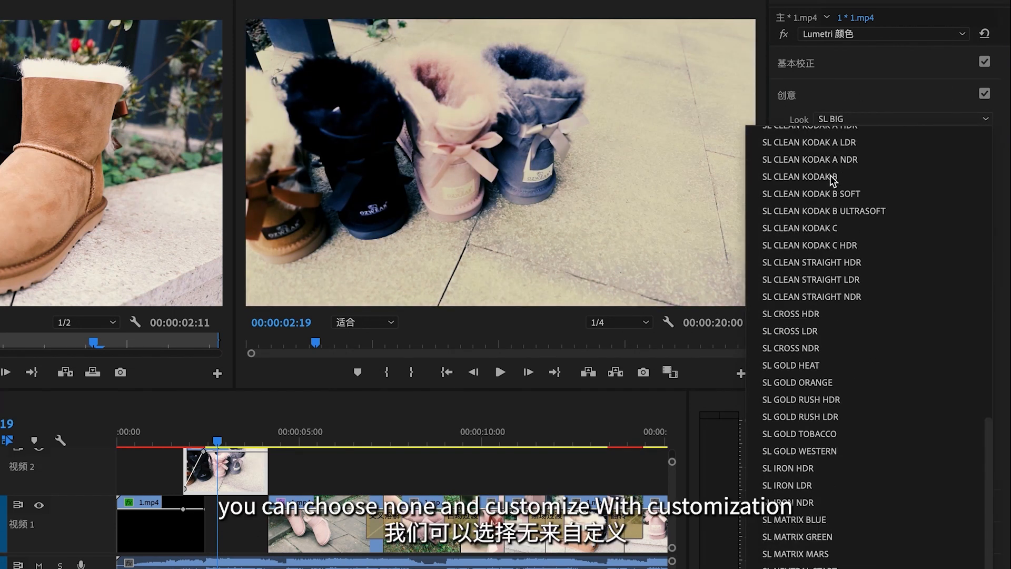
scroll(921, 348, up, 6)
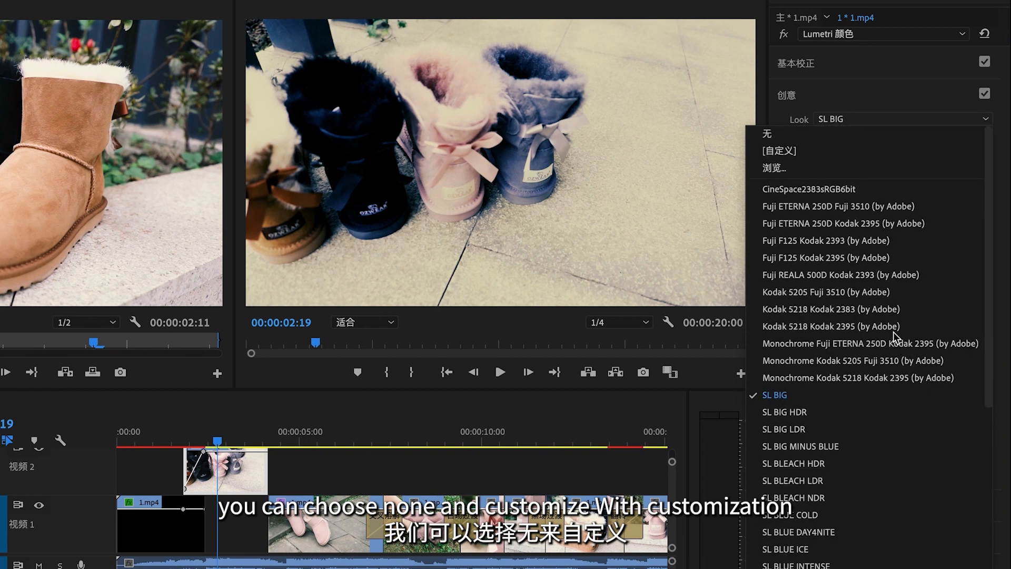
click(787, 135)
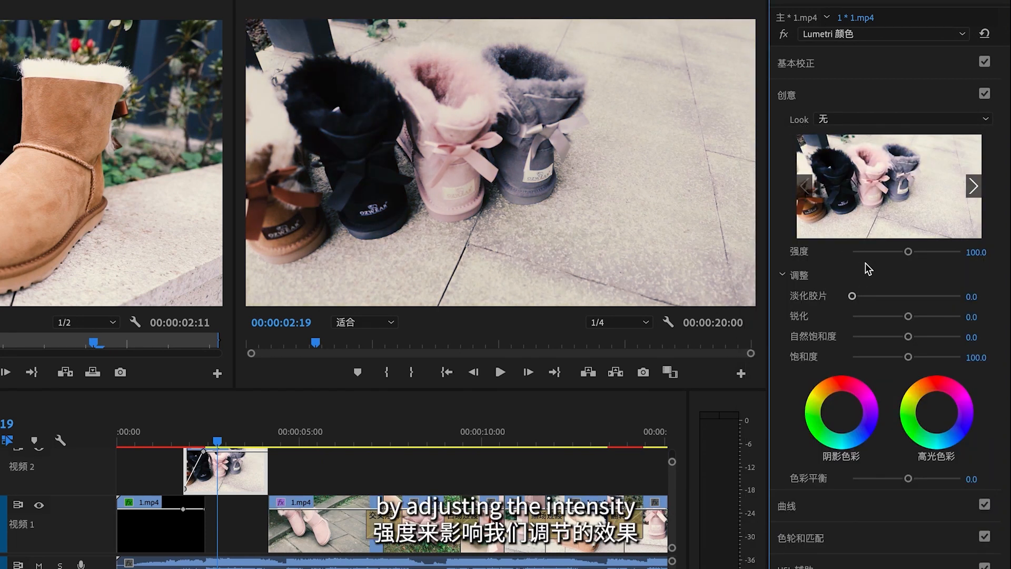
Step: In the Creative settings, set intensity to 98.6, faded film to 35.0 and sharpen to 34.3
mouse_move(908, 253)
mouse_down()
mouse_move(928, 253)
mouse_move(880, 253)
mouse_move(906, 252)
mouse_up()
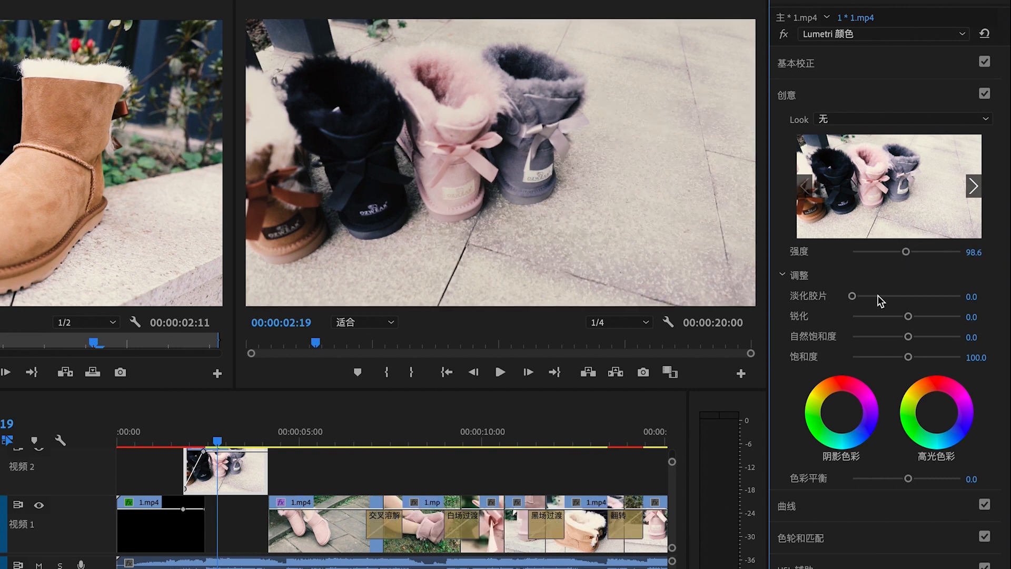
drag(853, 297, 924, 316)
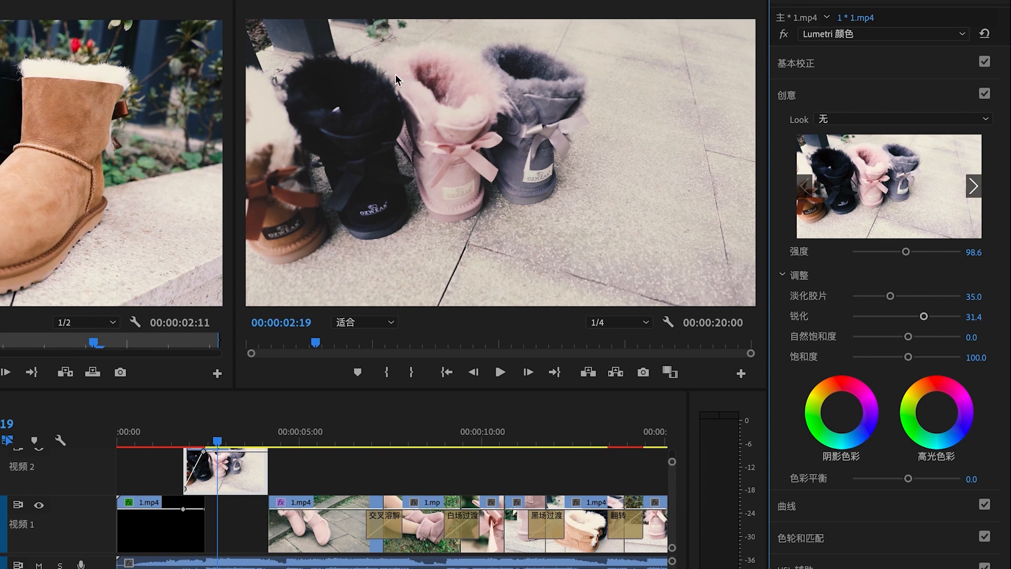
mouse_move(920, 317)
mouse_down()
mouse_move(931, 319)
mouse_move(923, 320)
mouse_up()
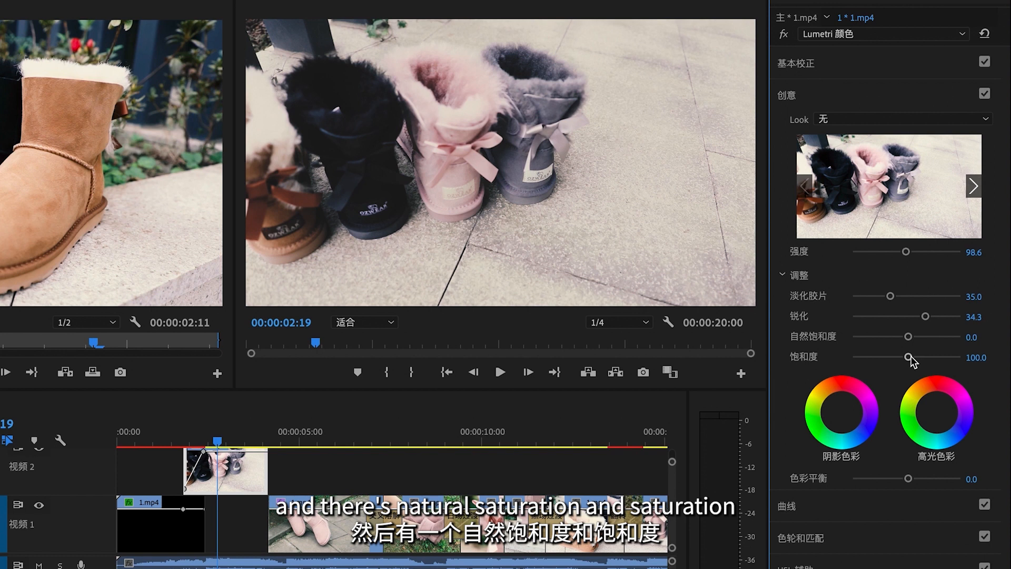
Step: Set the creative vibrance to 37.1 and saturation to 125.7, and adjust the shadow and highlight tints with the tint balance at 1.4
drag(909, 337, 874, 337)
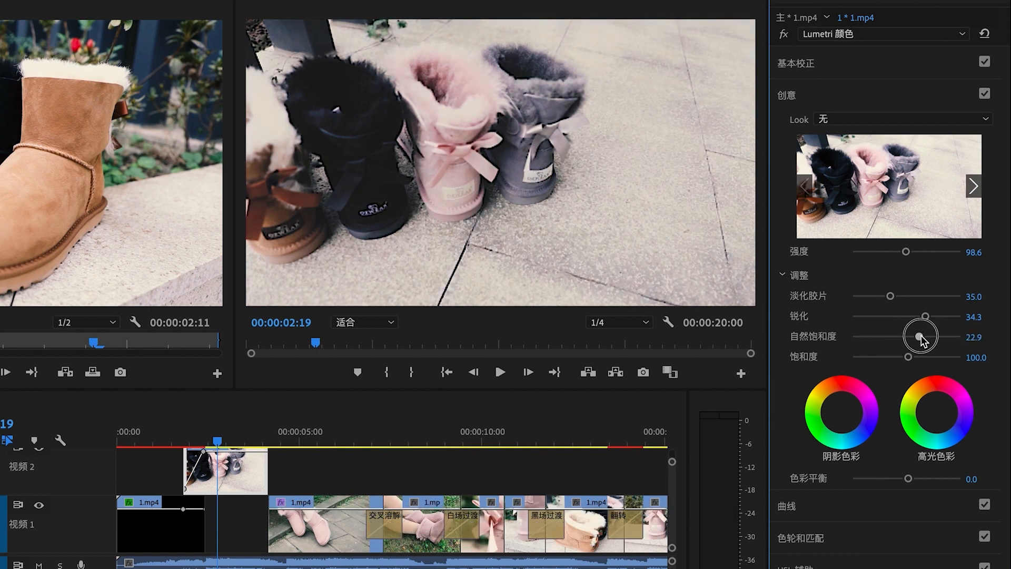
drag(939, 339, 921, 357)
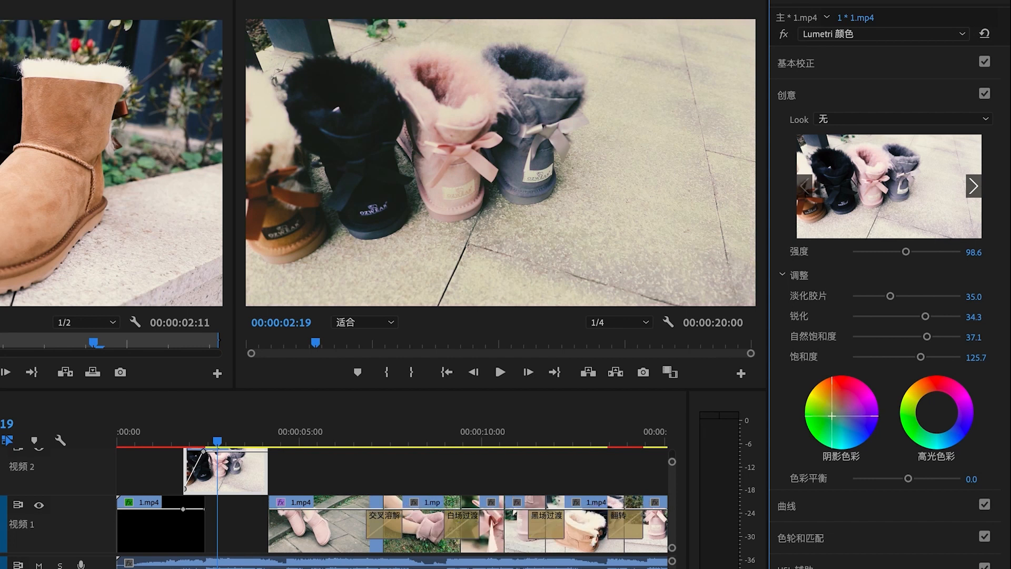
mouse_move(842, 412)
mouse_down()
mouse_move(844, 393)
mouse_move(840, 413)
mouse_up()
mouse_move(943, 415)
mouse_down()
mouse_move(934, 407)
mouse_move(920, 417)
mouse_move(941, 414)
mouse_up()
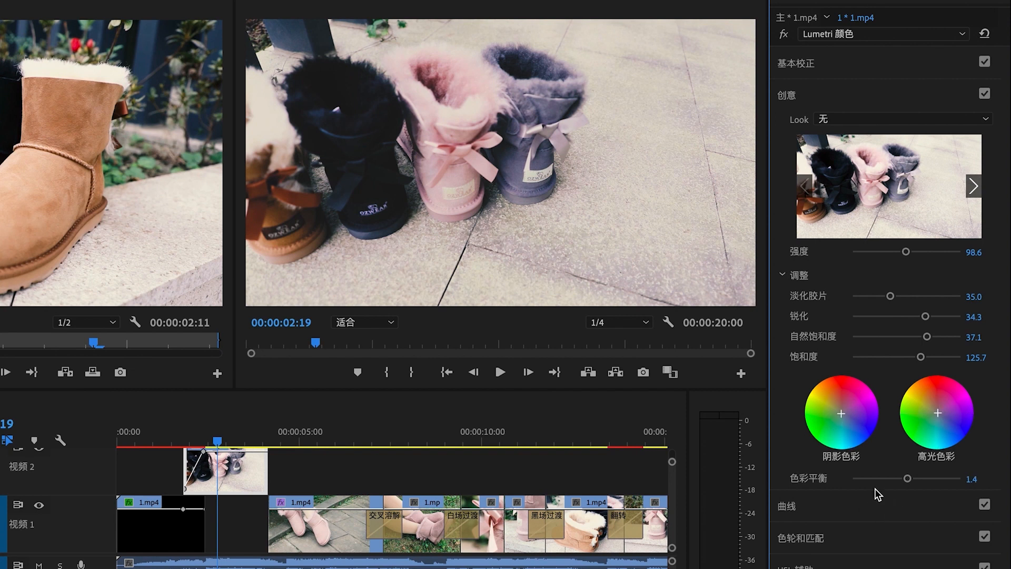
Step: Look through the RGB curve channels and shape the white curve into a gentle S with darker shadows and raised highlights
click(793, 506)
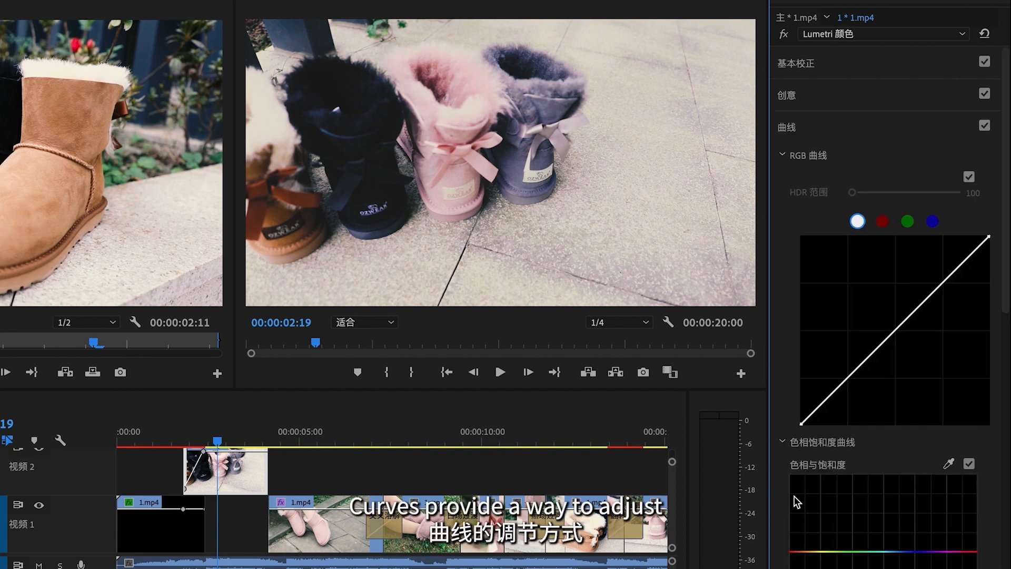
click(882, 222)
click(908, 221)
click(933, 221)
click(907, 221)
click(857, 221)
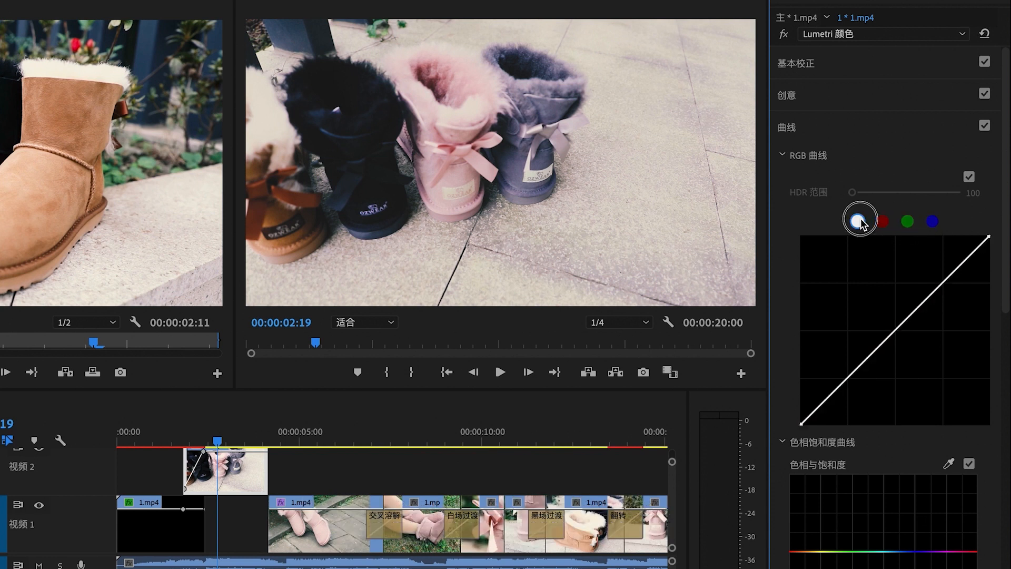
drag(891, 328, 879, 369)
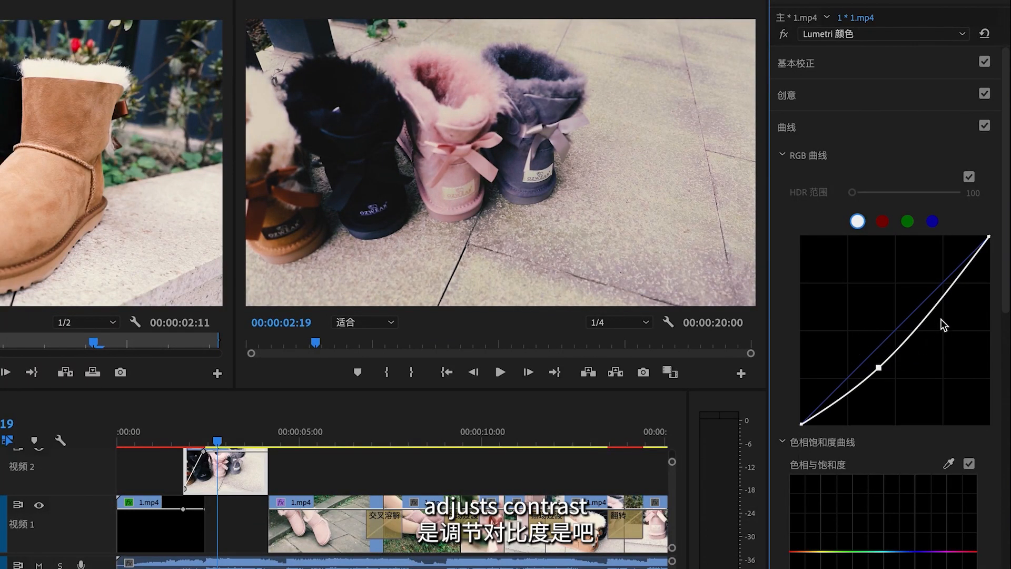
mouse_move(936, 314)
mouse_down()
mouse_move(920, 300)
mouse_move(926, 307)
mouse_up()
drag(878, 367, 880, 361)
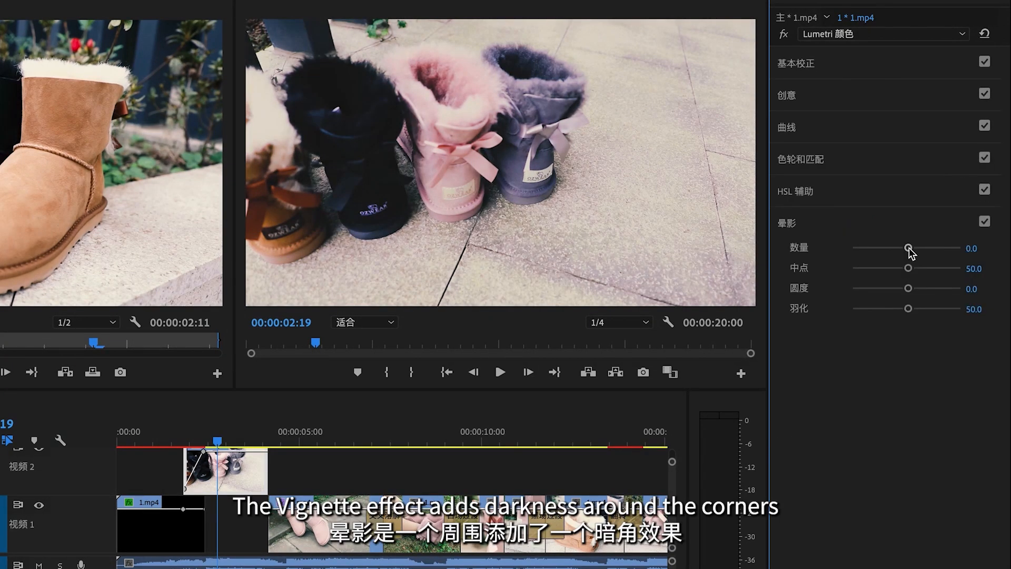
Step: Add a dark vignette with amount -2.2, midpoint 47.9, roundness 15.7 and feather 47.9
drag(910, 248, 904, 308)
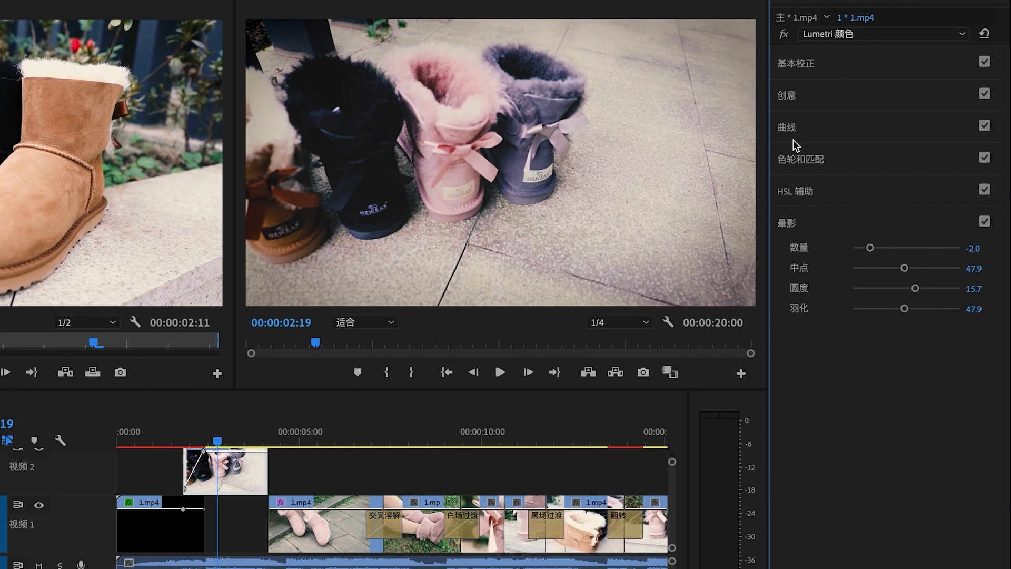
mouse_move(869, 252)
mouse_down()
mouse_move(884, 253)
mouse_move(864, 253)
mouse_up()
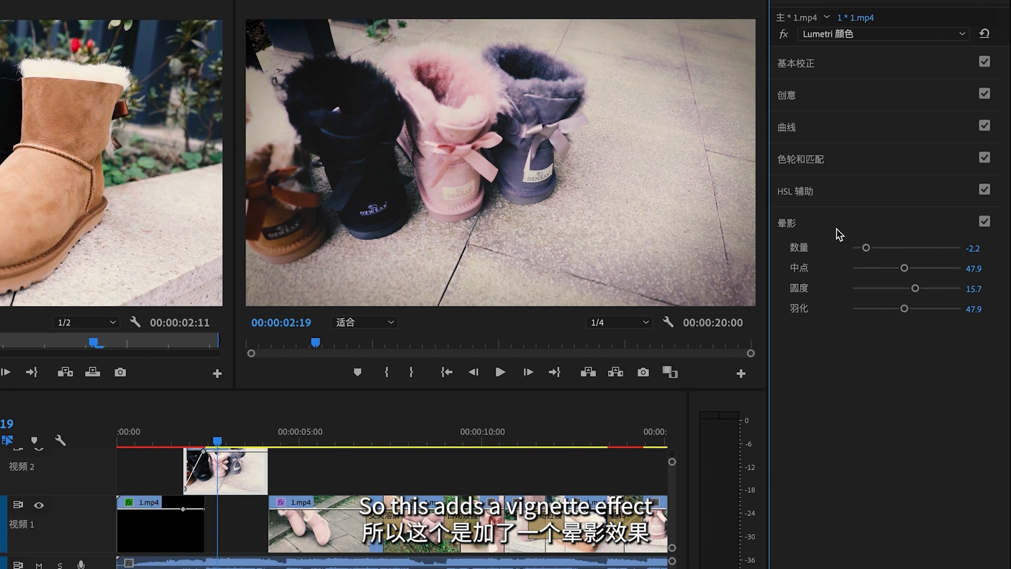
Step: Toggle the vignette off and on repeatedly to compare the picture with and without it
click(985, 222)
click(985, 222)
click(988, 225)
click(989, 226)
click(988, 225)
click(989, 225)
click(989, 225)
click(988, 225)
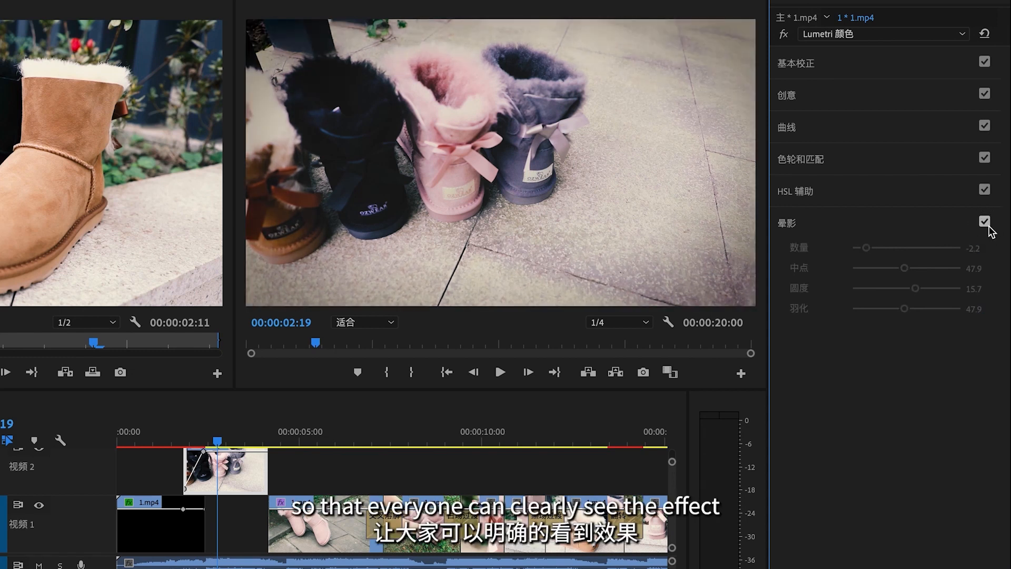
click(988, 225)
click(988, 225)
click(985, 222)
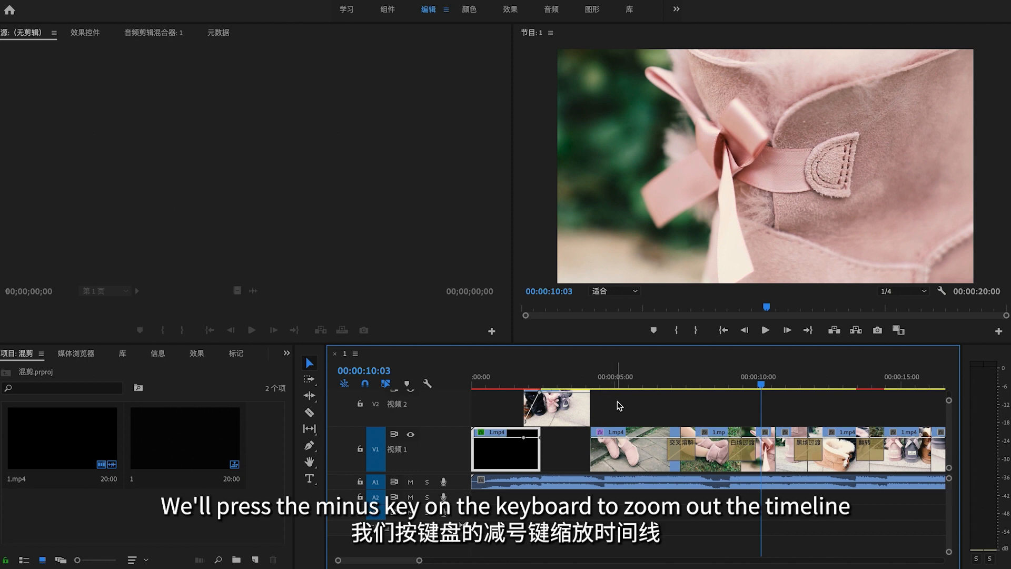
Step: Select all clips in the timeline and nest them into one sequence with the default name
key(minus)
key(minus)
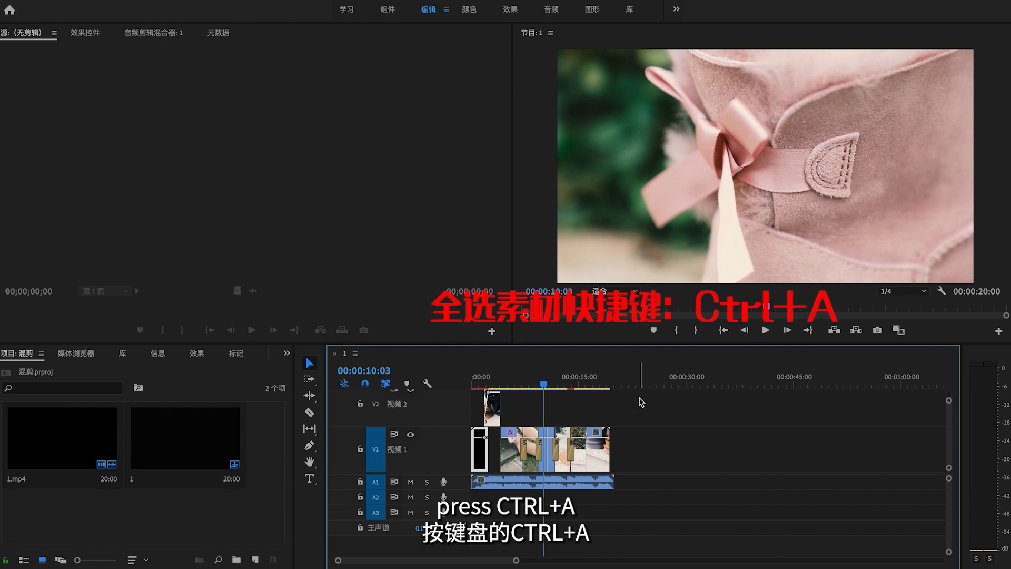
key(ctrl+a)
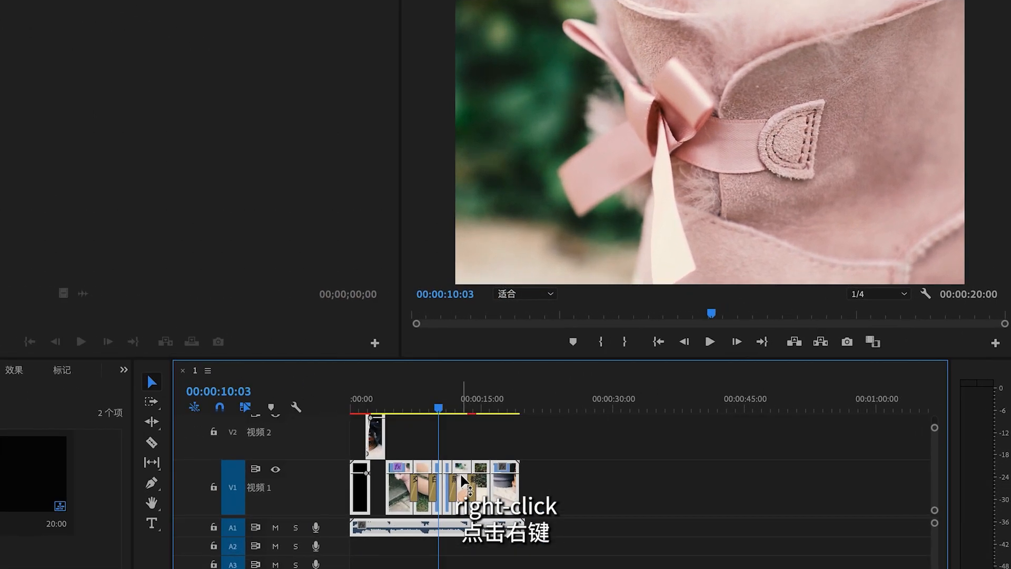
right_click(462, 480)
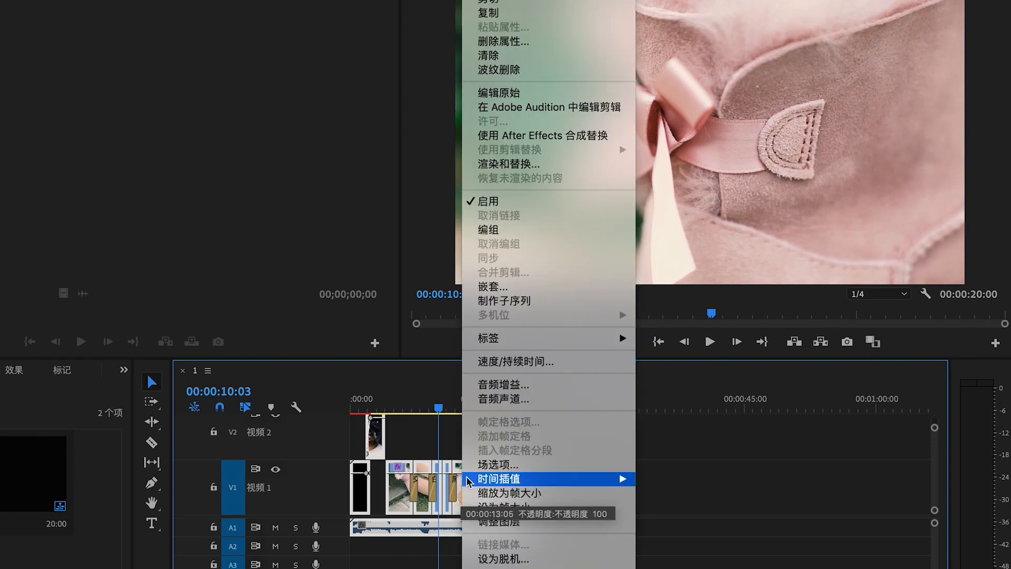
click(516, 292)
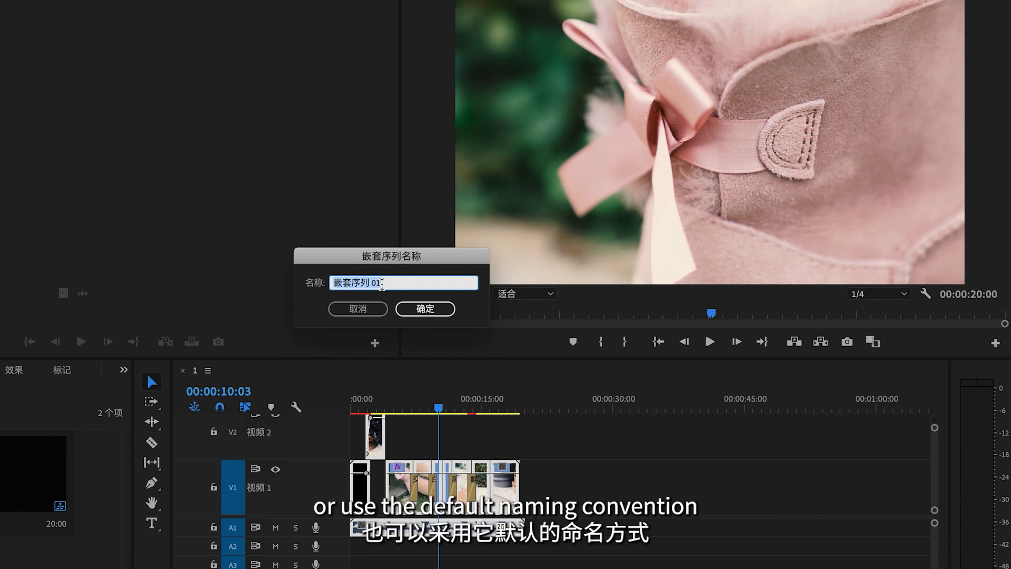
click(426, 310)
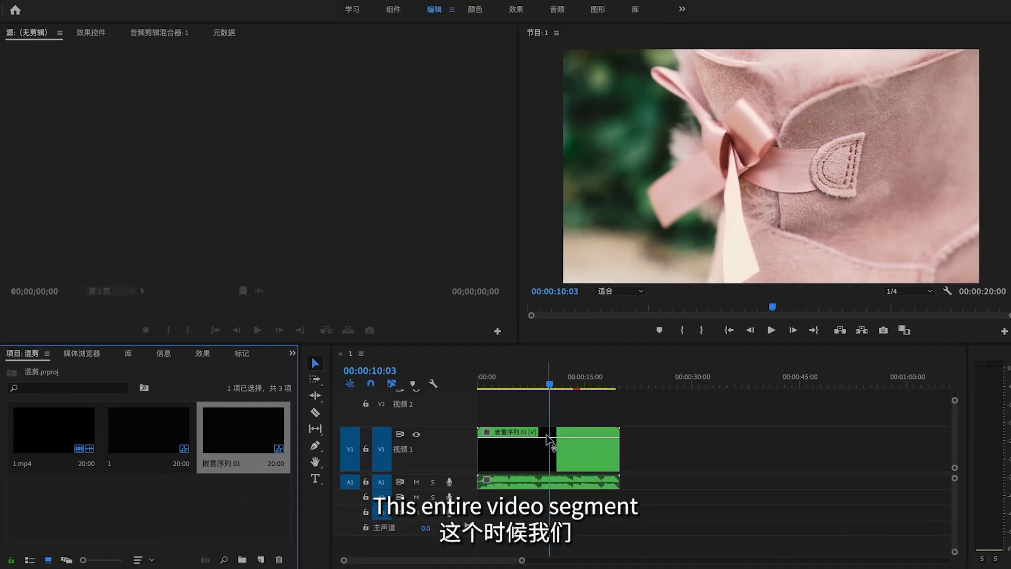
Step: Scrub through the nested sequence to preview its frames, ending at 00:00:12:18
drag(550, 384, 527, 384)
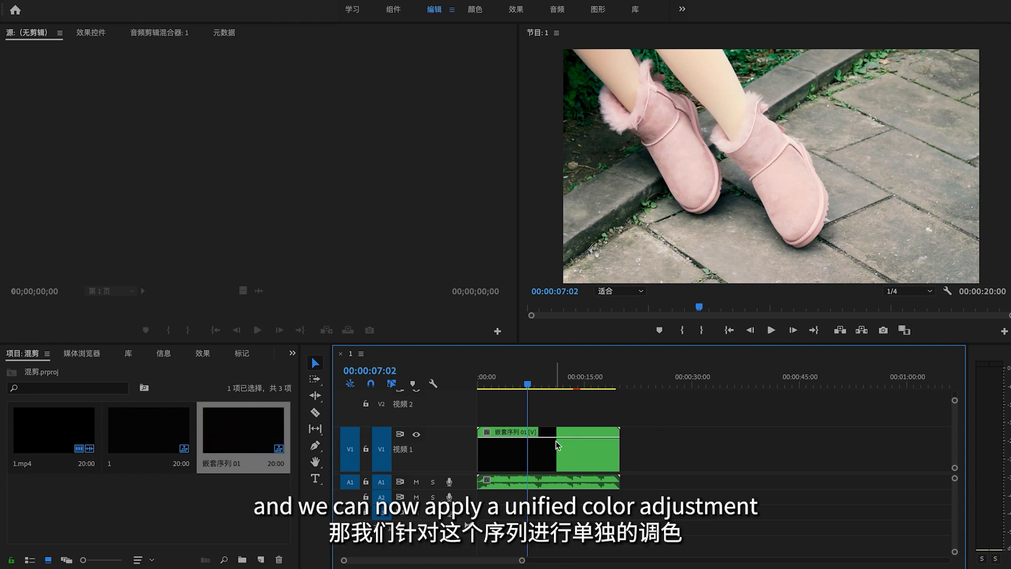
drag(541, 389, 568, 389)
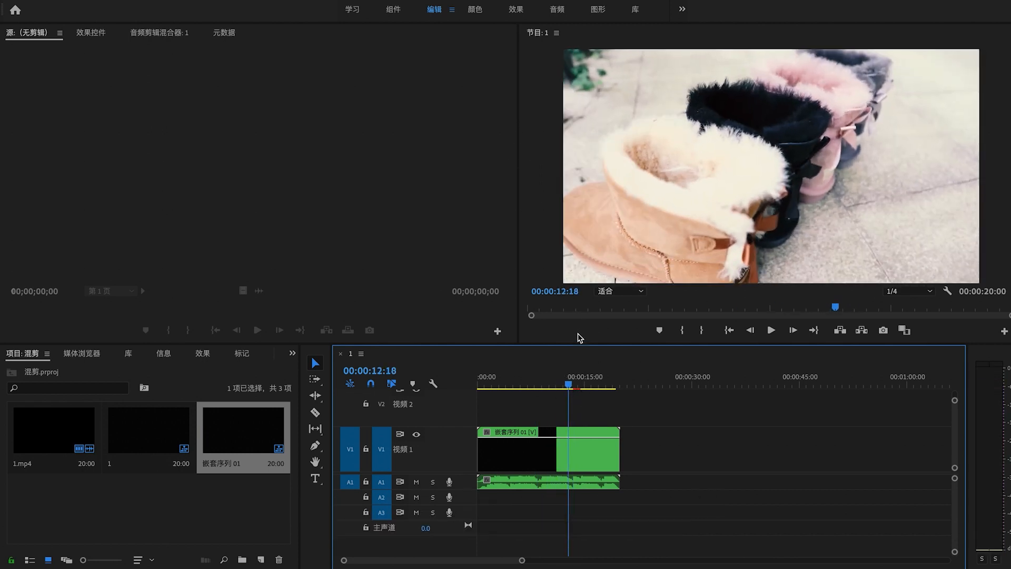
Step: Select the nested sequence clip, switch to the Color workspace, and set its Basic Correction temperature to 24.3
click(574, 448)
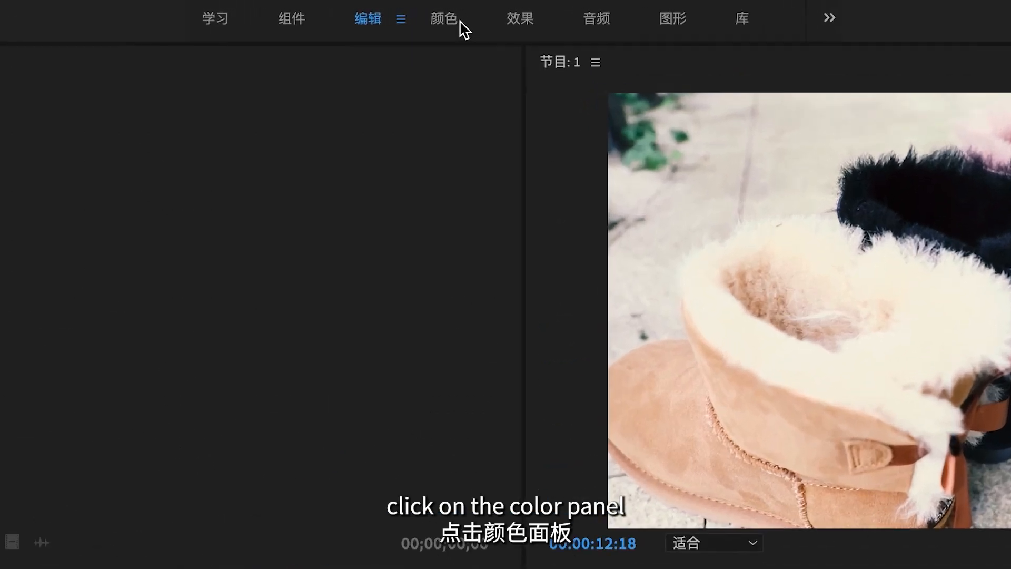
click(456, 25)
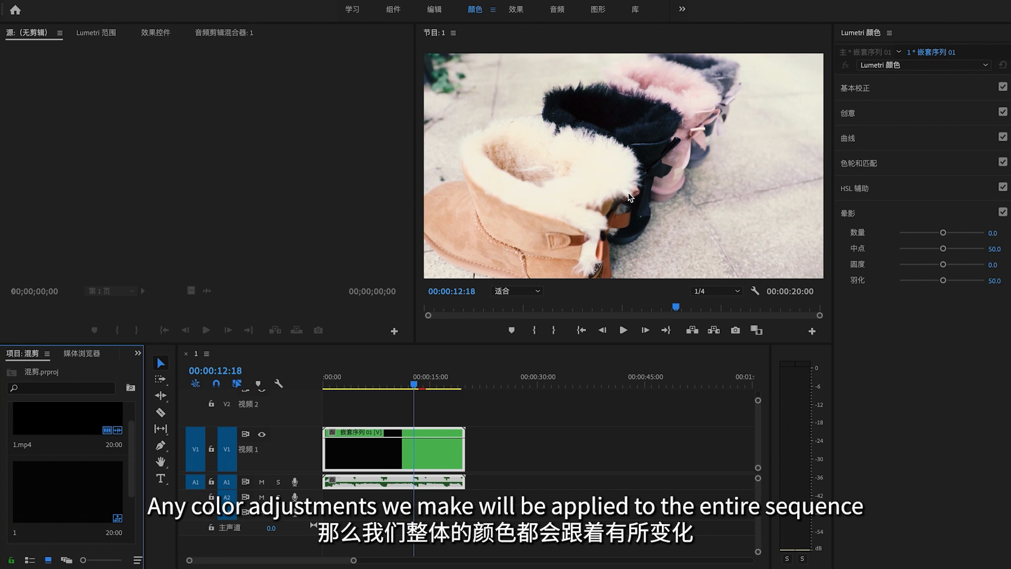
click(859, 94)
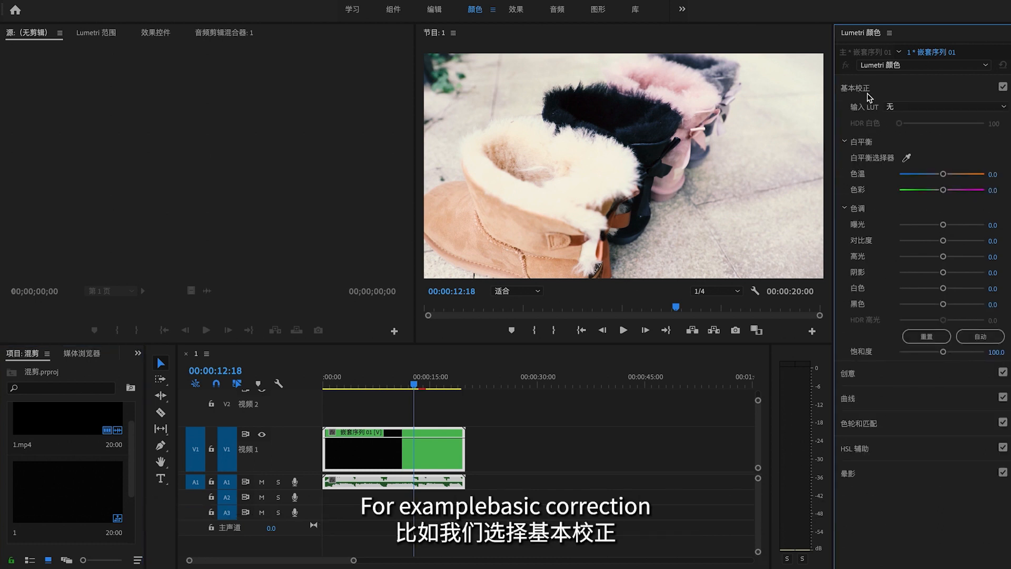
drag(943, 174, 953, 175)
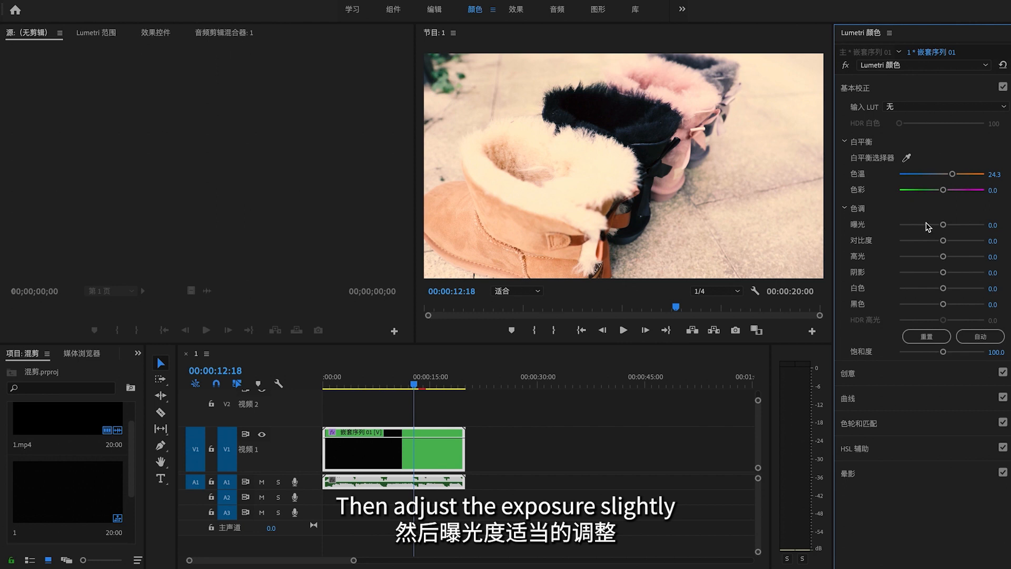
Step: Set exposure to -0.1, contrast to 14.3, highlights to -10.0, shadows to 2.9, whites to 17.1, blacks to -7.1 and saturation to 108.6
drag(943, 226, 951, 293)
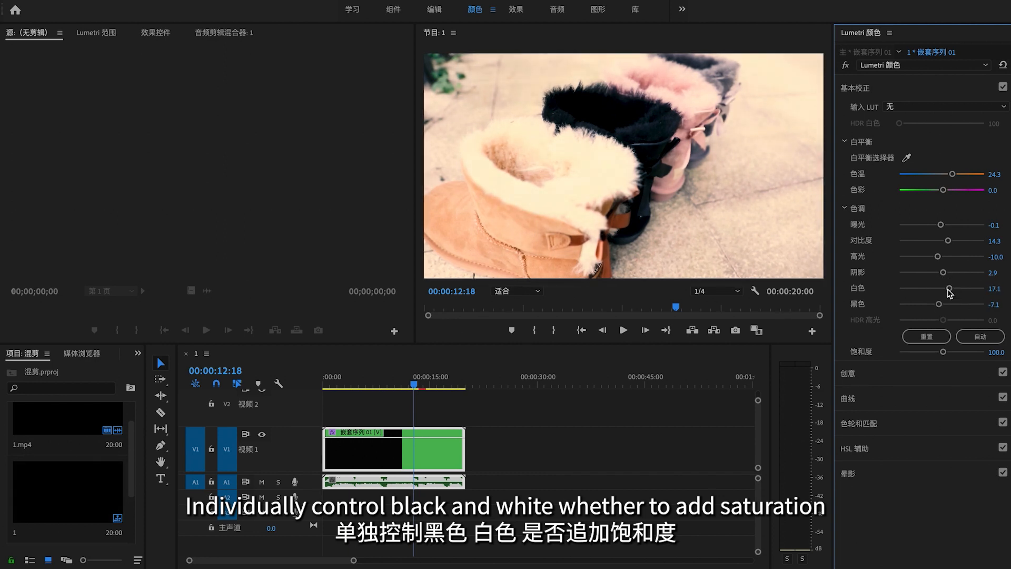
drag(942, 356, 946, 358)
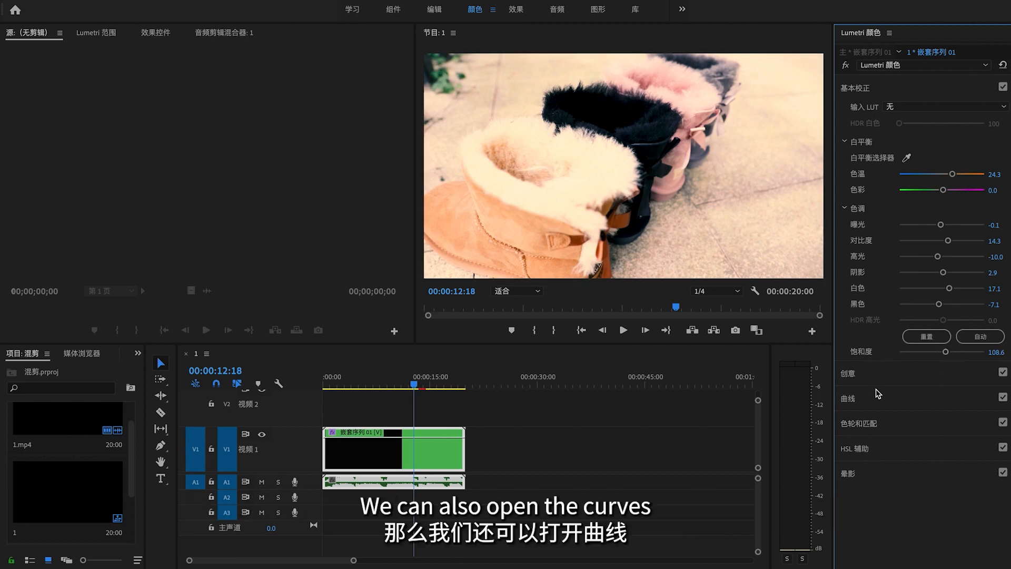
Step: Shape the white RGB curve with two points, lifting the upper tones and placing the lower point near the diagonal
click(860, 399)
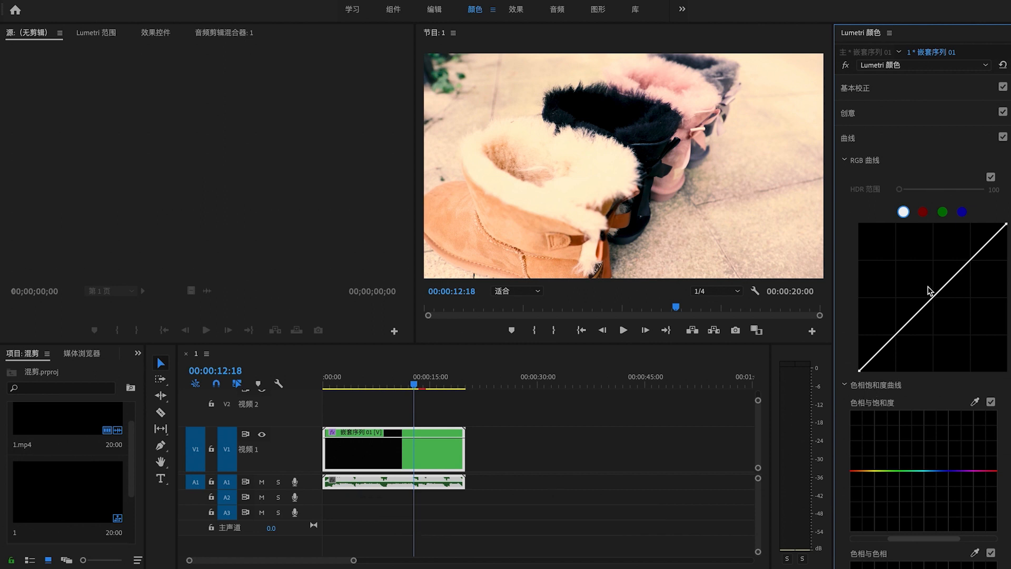
drag(942, 302, 898, 318)
click(942, 277)
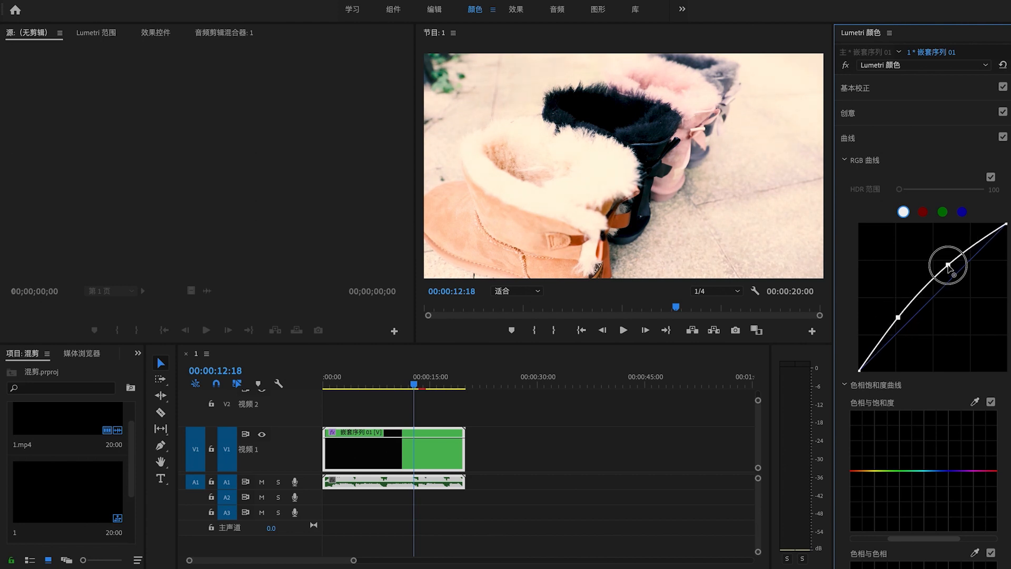
drag(899, 322, 904, 328)
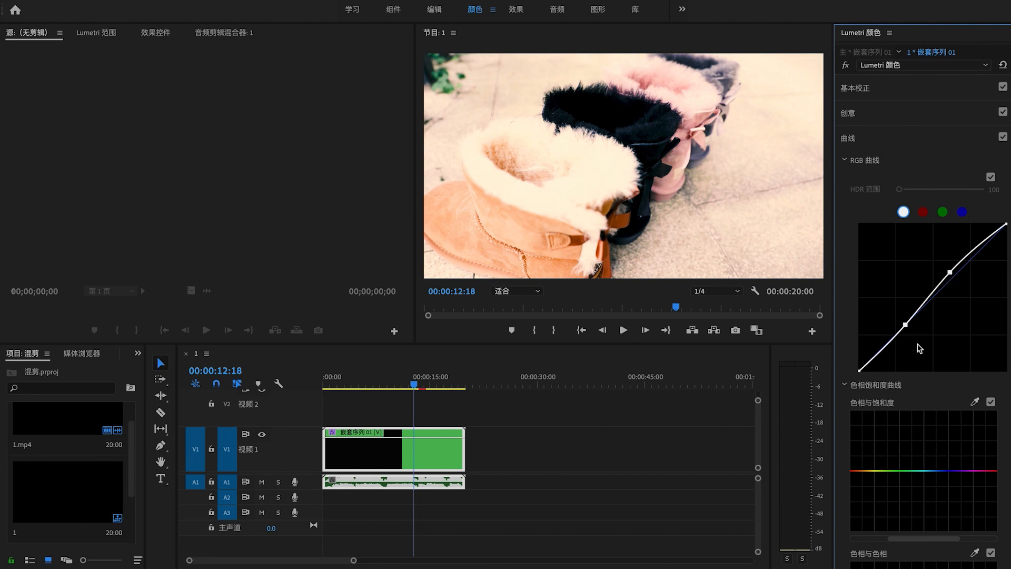
scroll(919, 348, down, 10)
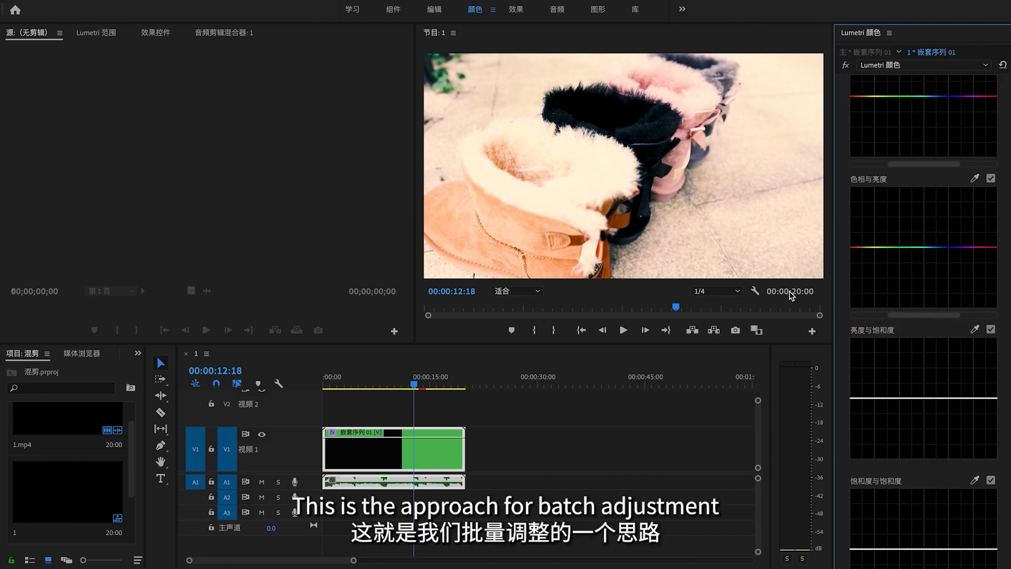